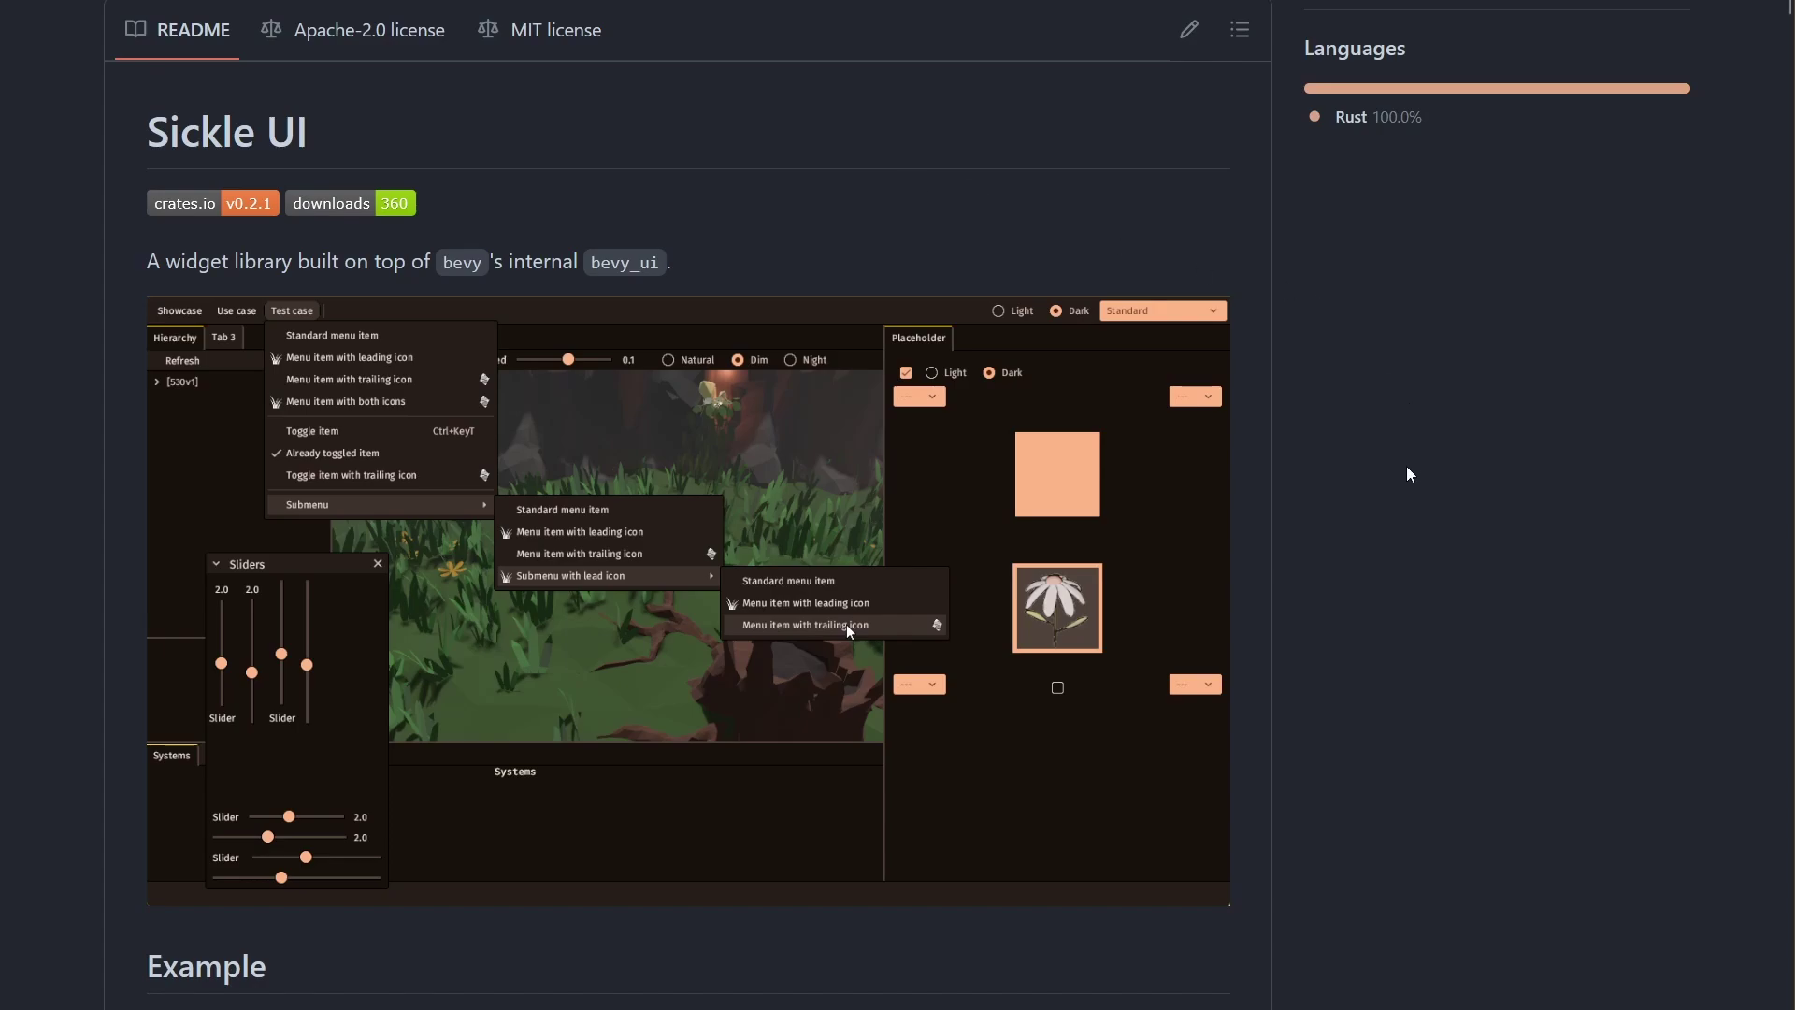
scroll(1407, 466, up, 2)
scroll(1473, 22, up, 2)
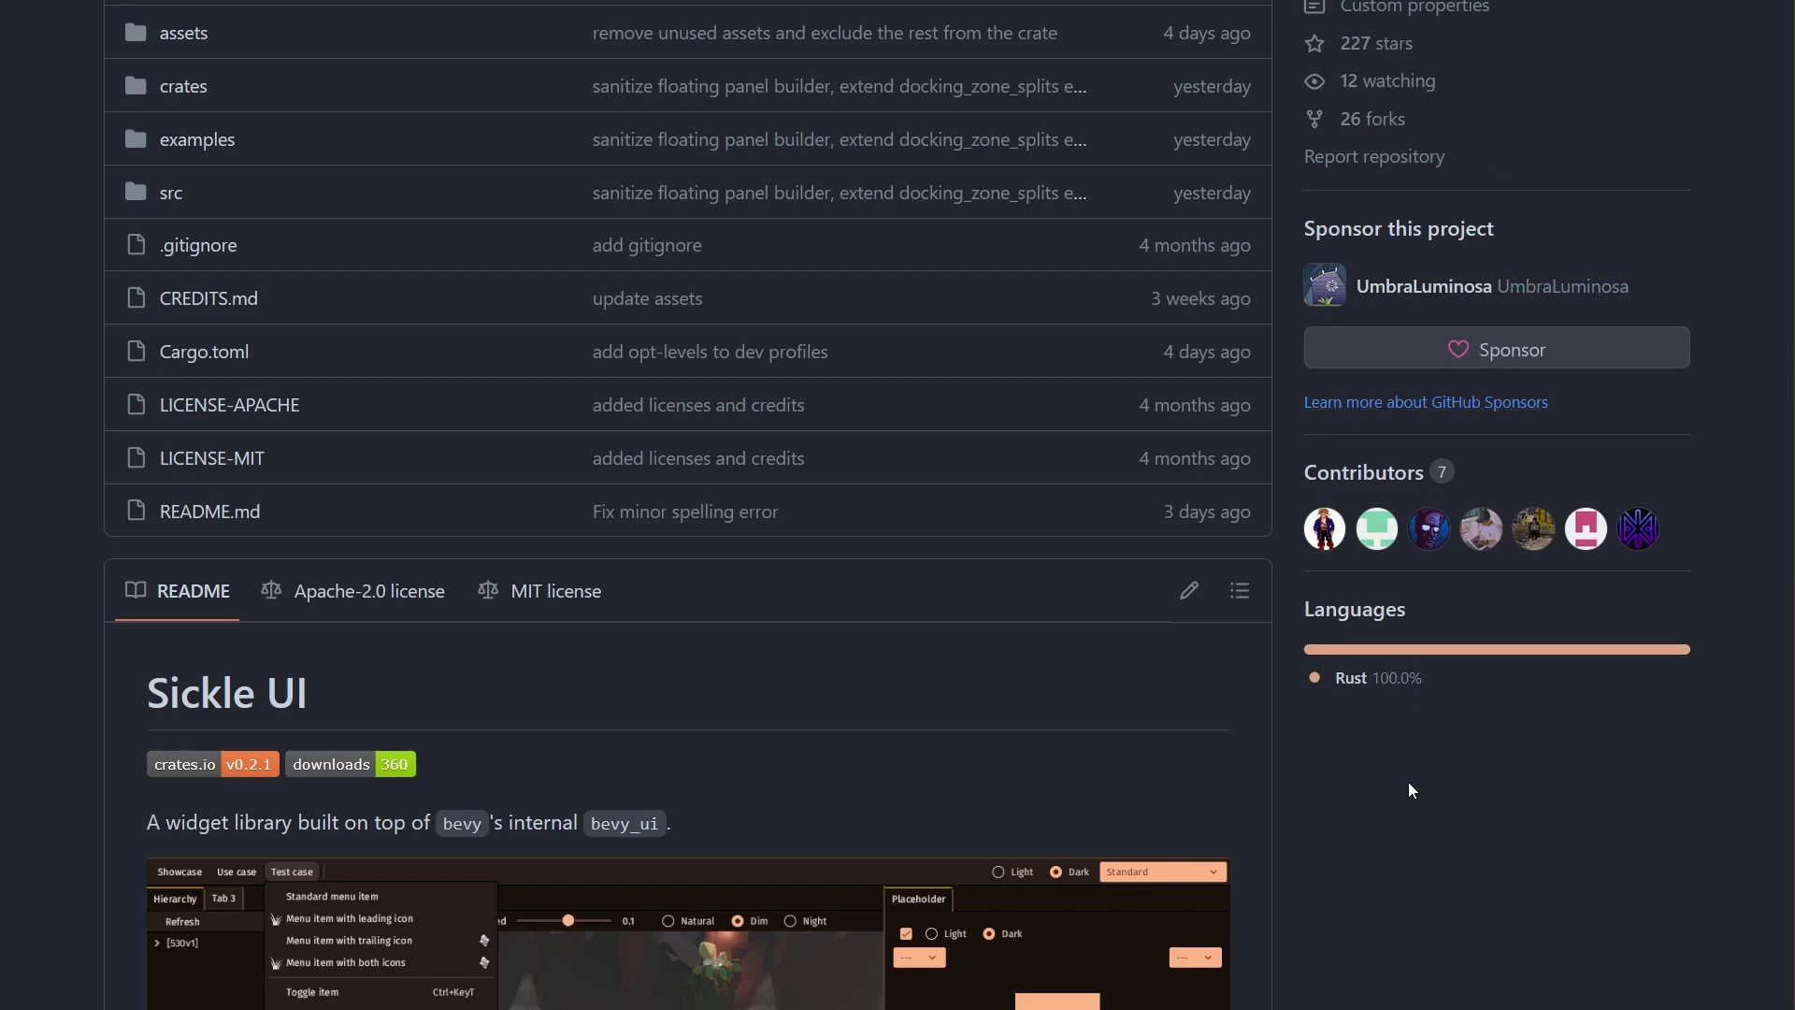
scroll(1394, 840, down, 2)
scroll(1432, 677, down, 2)
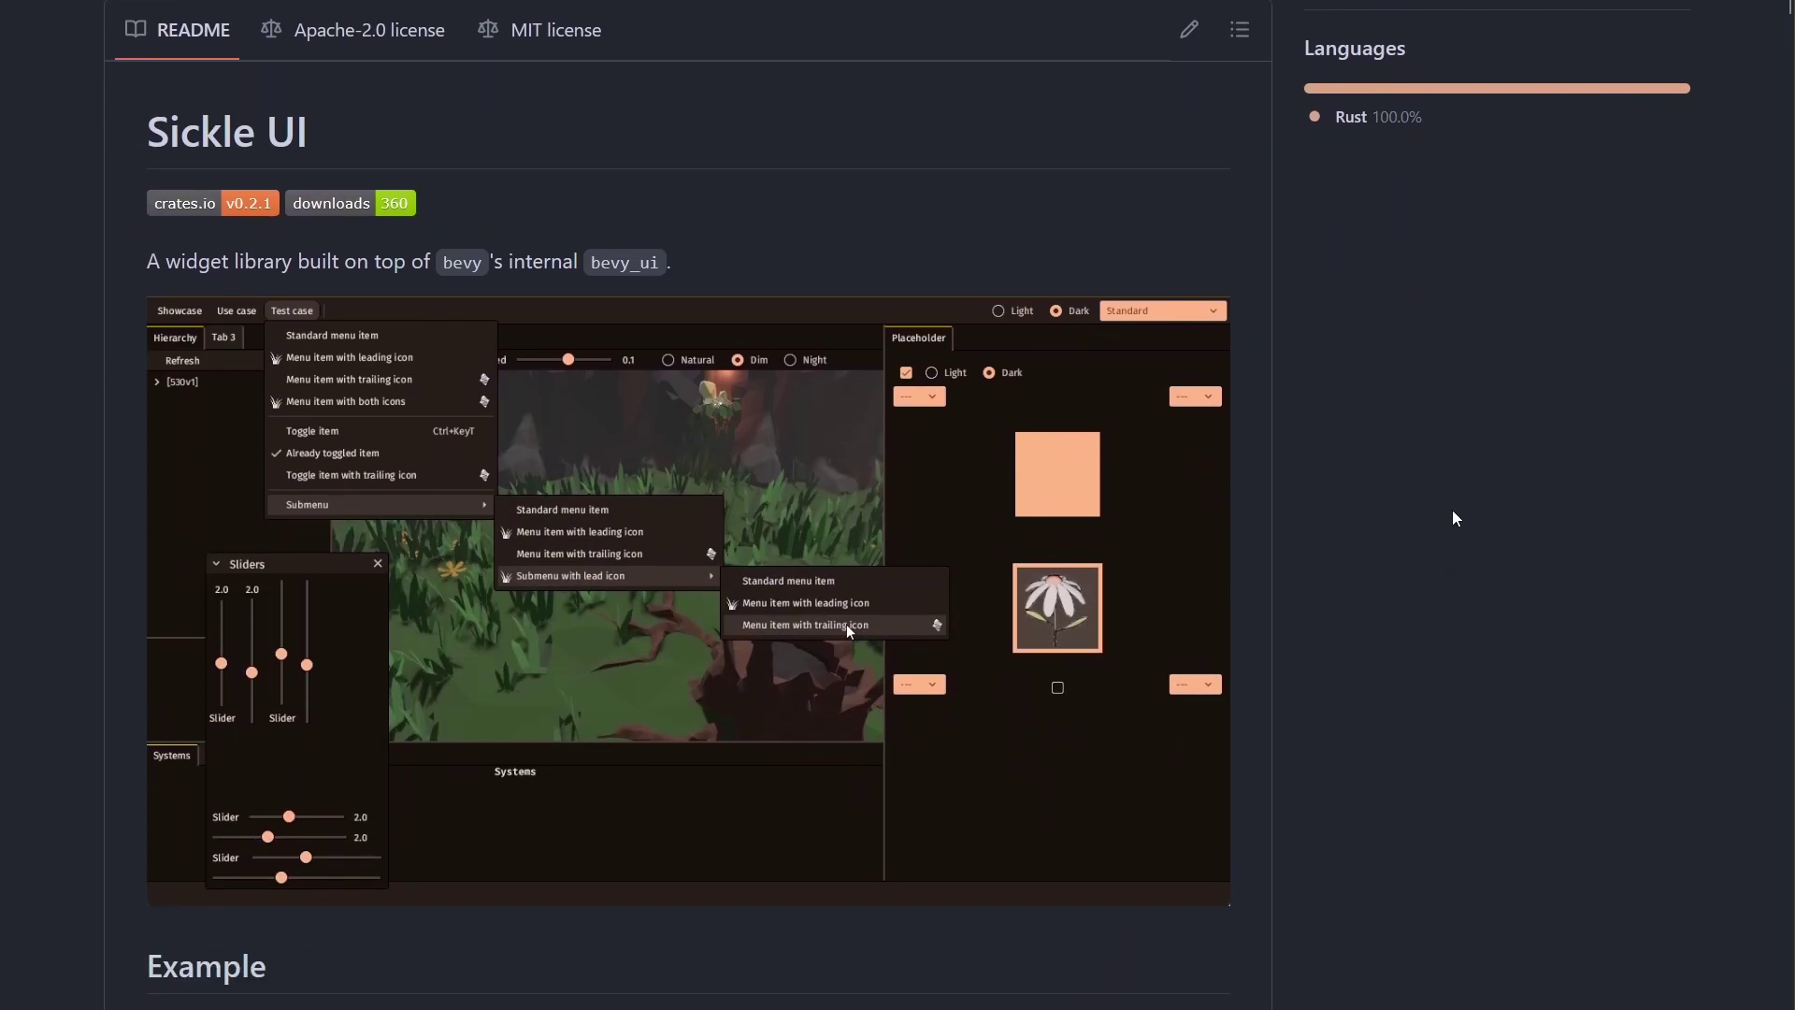